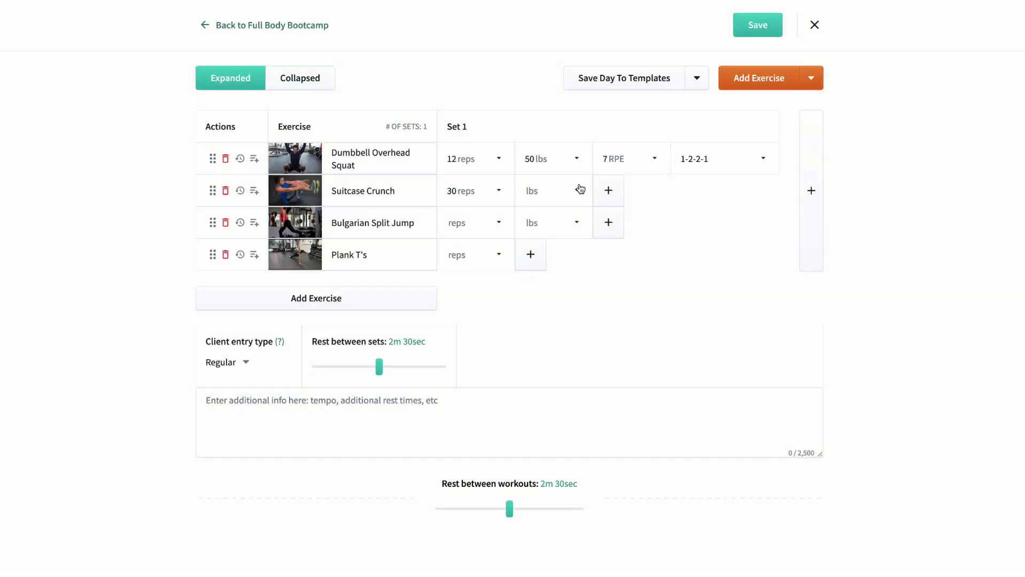
Step: Remove the lbs field from Suitcase Crunch and track Bulgarian Split Jump by time
left_click(571, 223)
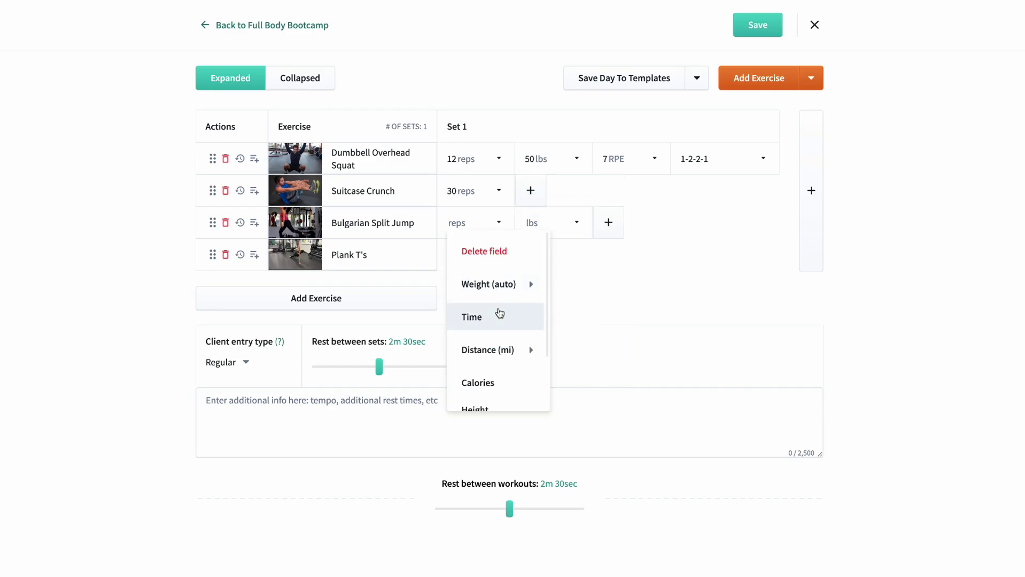
left_click(499, 315)
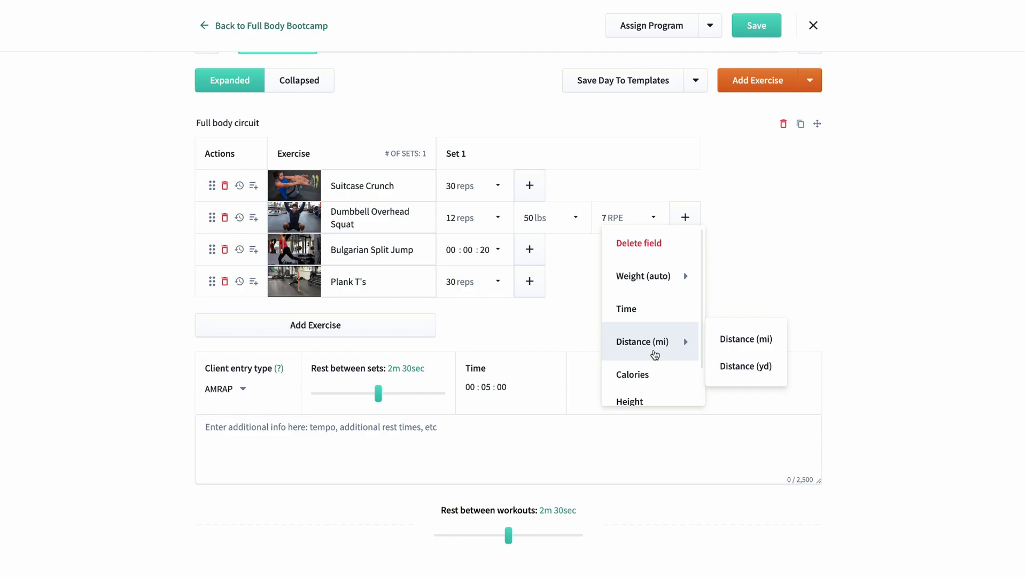
scroll(655, 355, "down", 2)
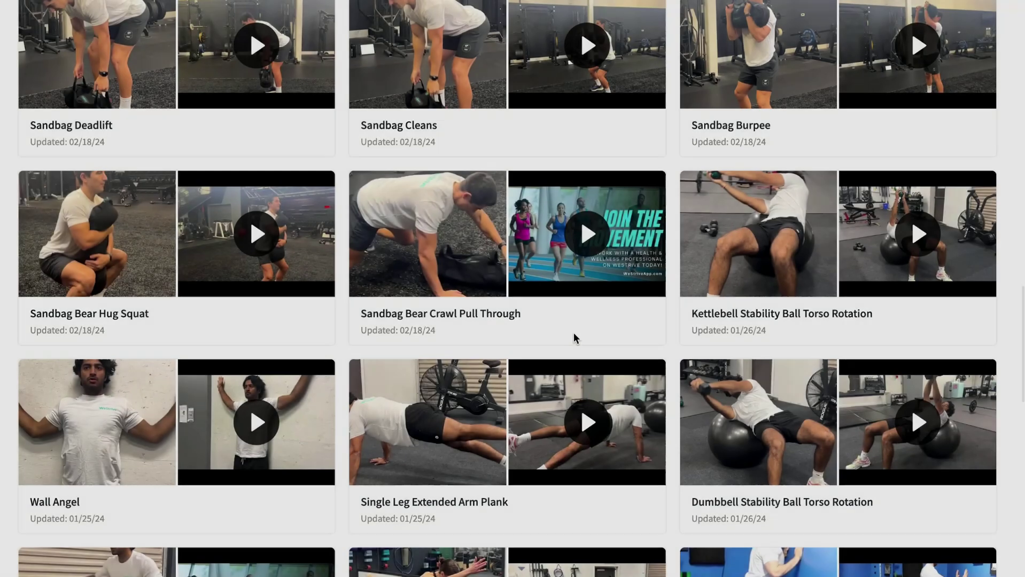
scroll(573, 332, "down", 4)
scroll(573, 332, "down", 3)
scroll(573, 332, "down", 2)
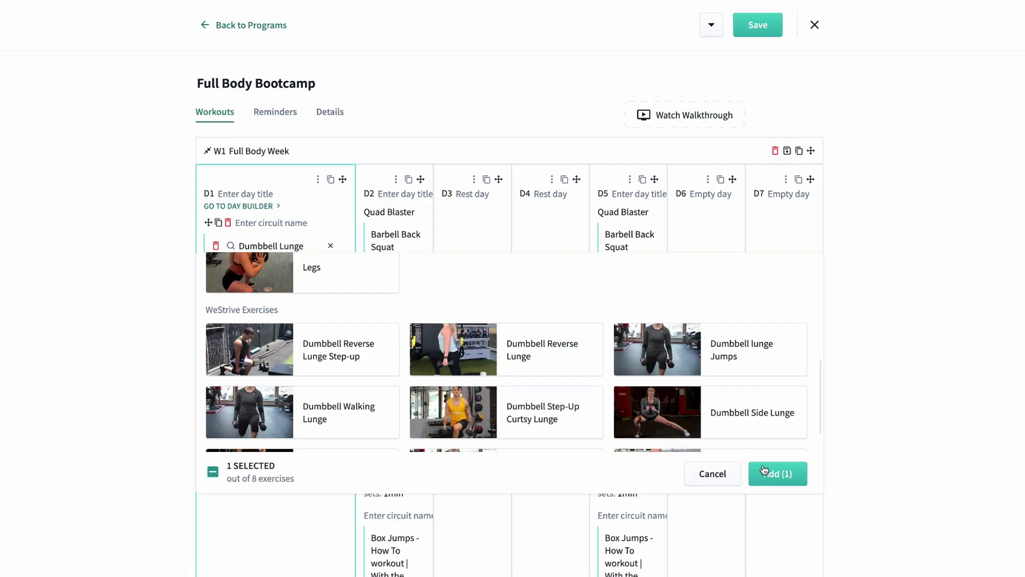
Step: Add Dumbbell Lunge with its sets, then assign Full Body Bootcamp starting on the 9th
left_click(764, 472)
left_click(283, 265)
type("3X10/leg")
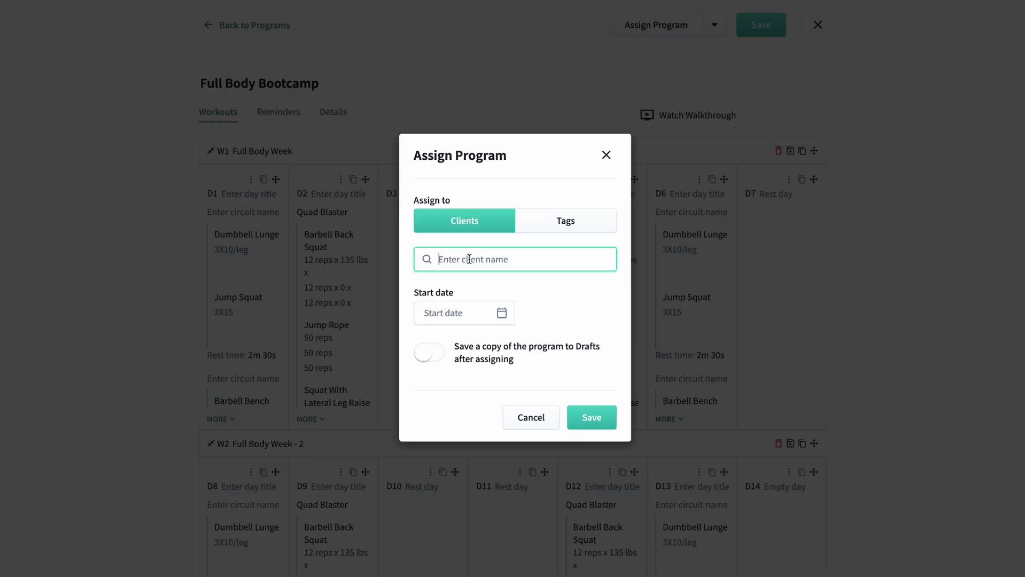
type("nick")
left_click(448, 321)
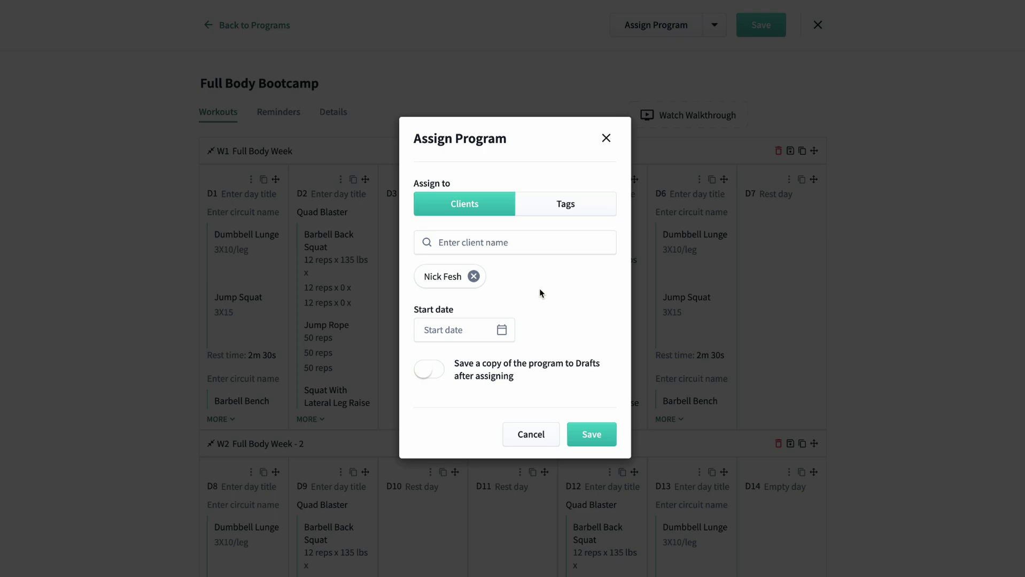
left_click(464, 329)
left_click(427, 482)
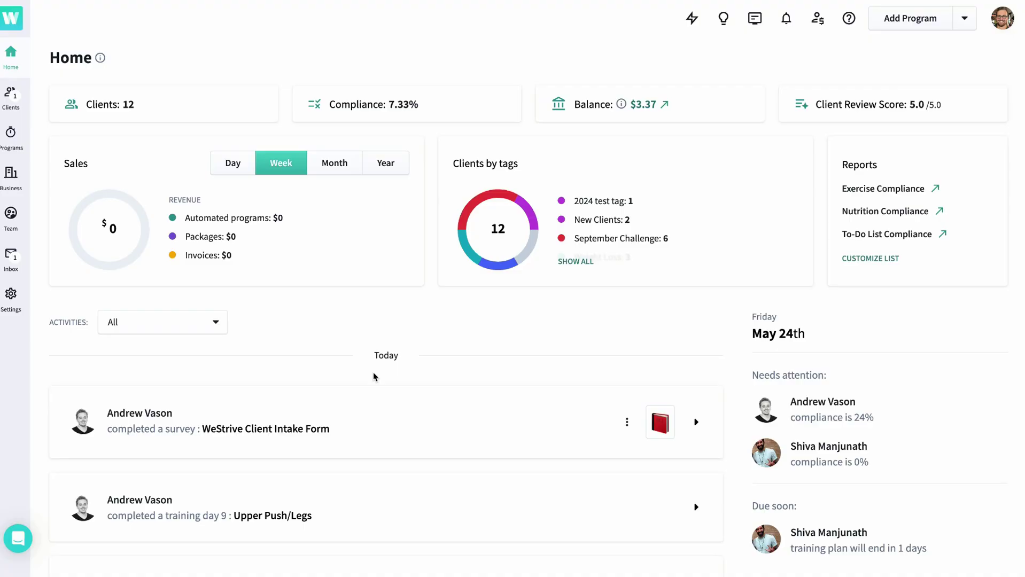
scroll(373, 372, "down", 2)
scroll(373, 372, "down", 2)
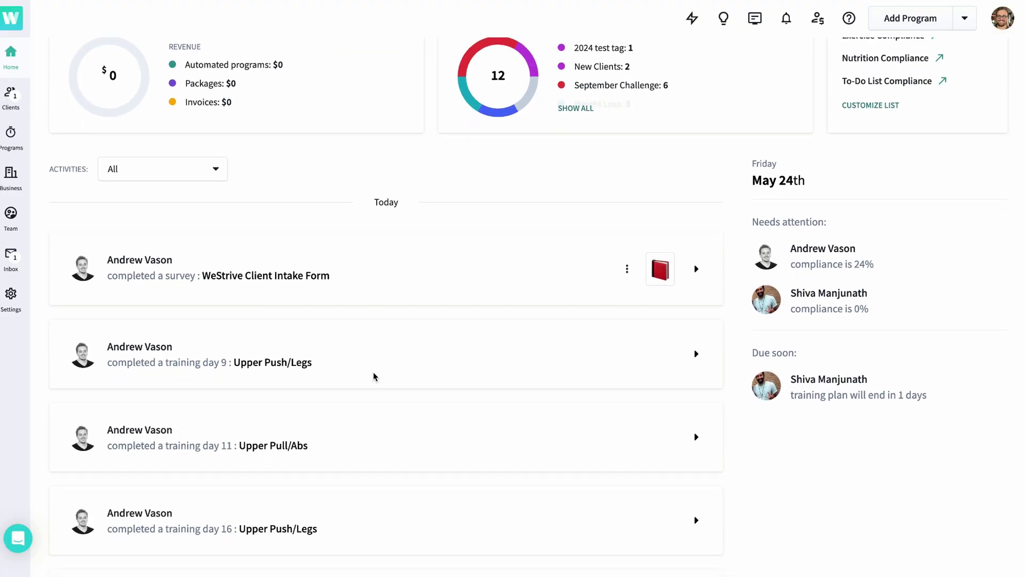
Step: Expand and collapse the client's intake survey entry, then open the Activities filter
left_click(695, 241)
scroll(553, 362, "down", 3)
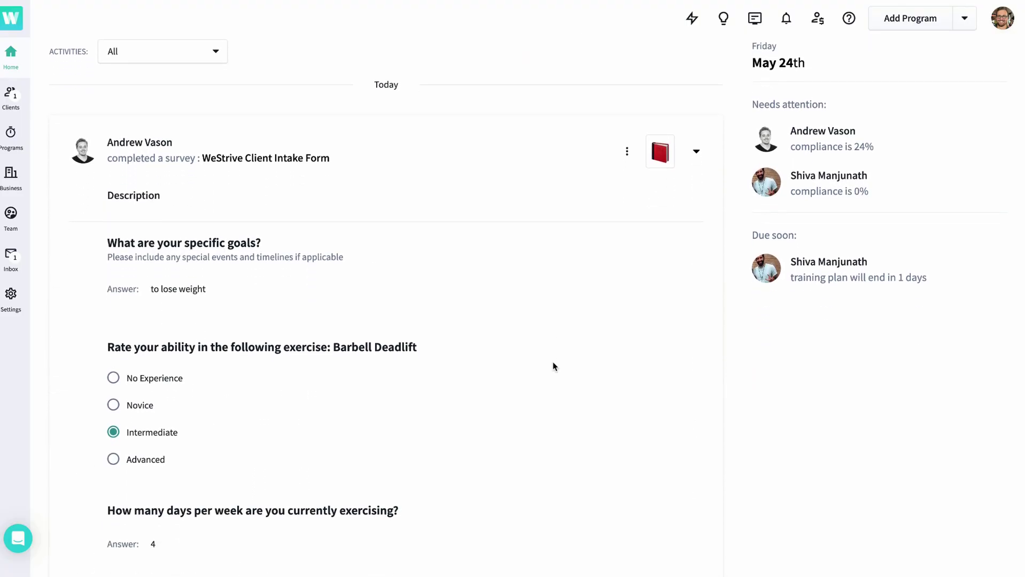
scroll(552, 362, "down", 3)
scroll(552, 362, "down", 3)
scroll(552, 362, "up", 5)
scroll(552, 362, "up", 3)
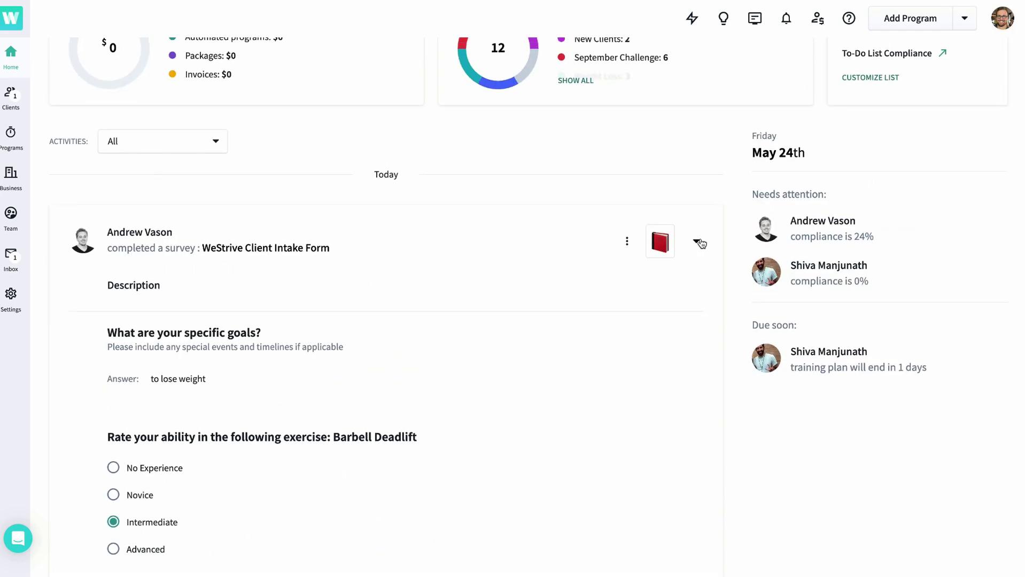
left_click(696, 241)
left_click(178, 143)
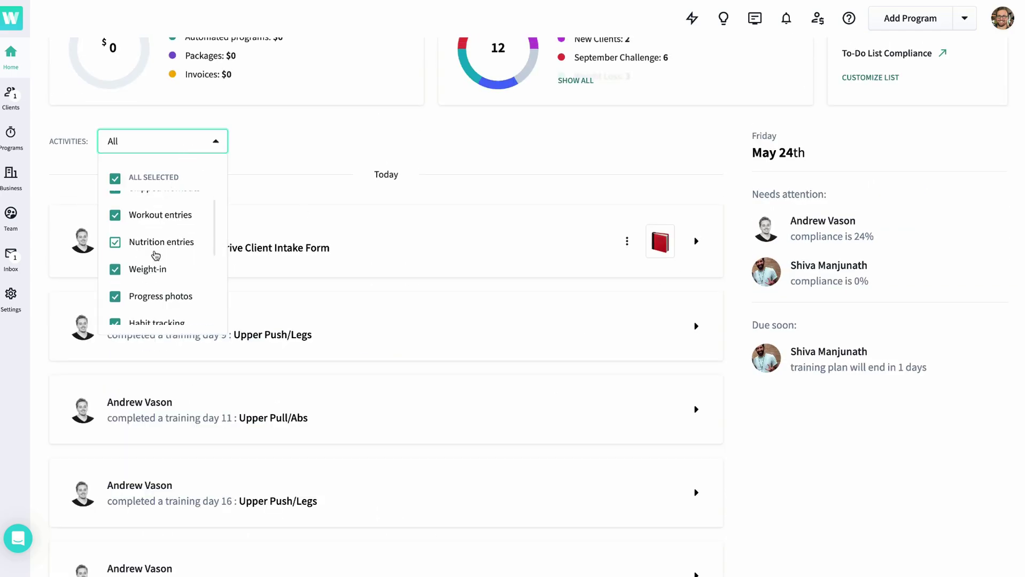
scroll(155, 241, "down", 3)
scroll(155, 254, "down", 2)
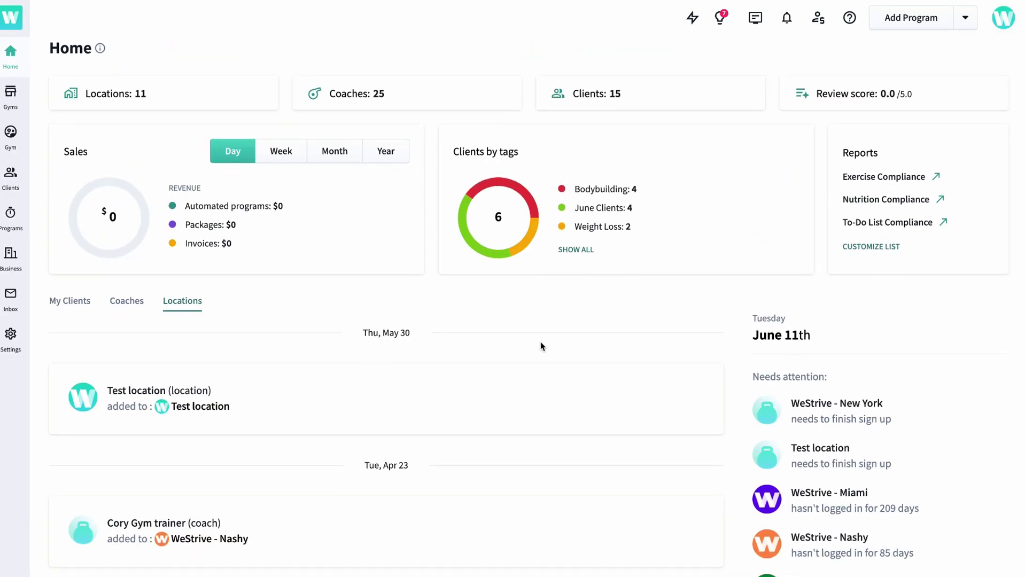
scroll(540, 346, "down", 2)
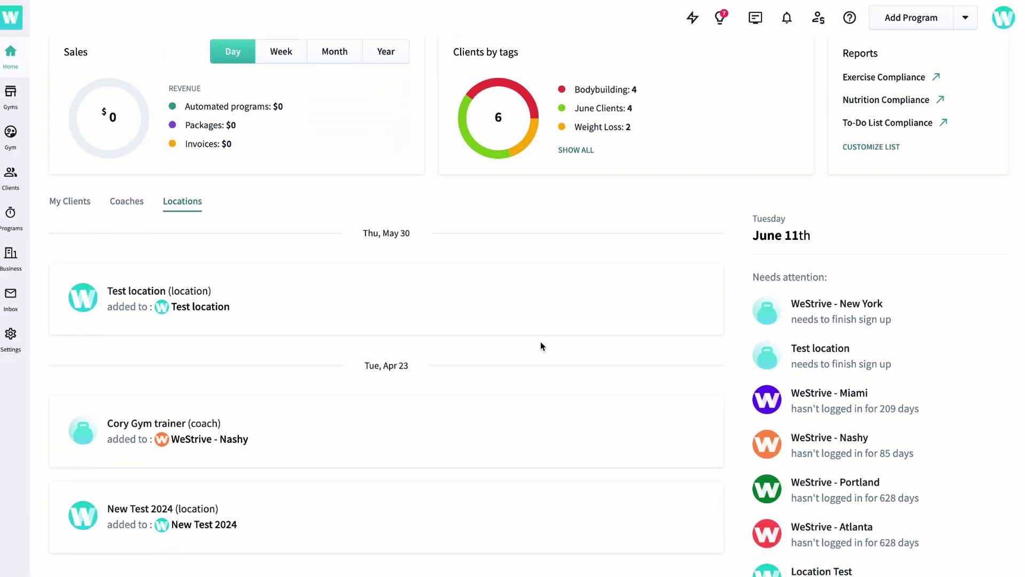
scroll(540, 346, "down", 2)
scroll(540, 346, "up", 1)
scroll(540, 346, "up", 3)
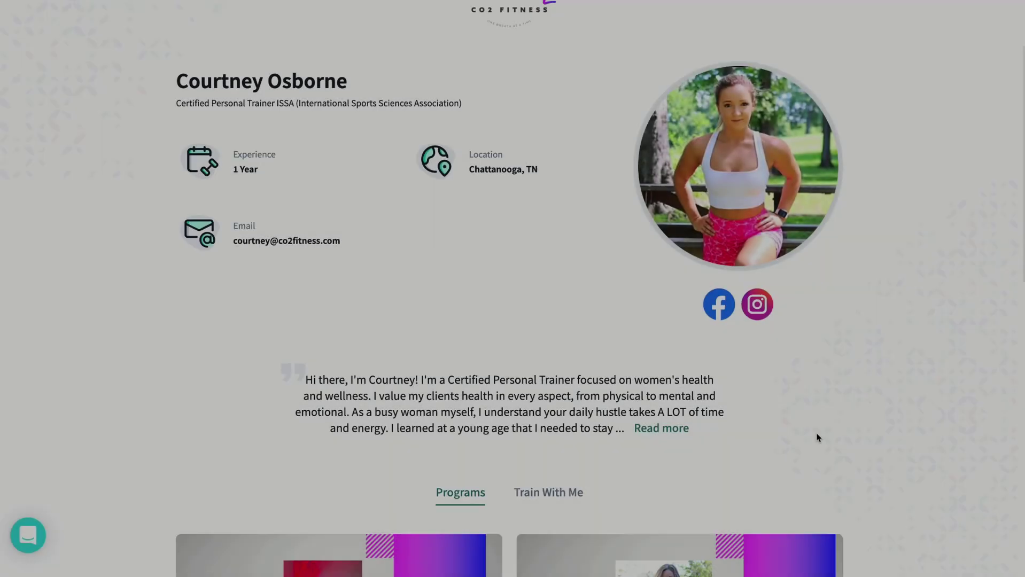
scroll(818, 438, "down", 3)
scroll(817, 438, "down", 3)
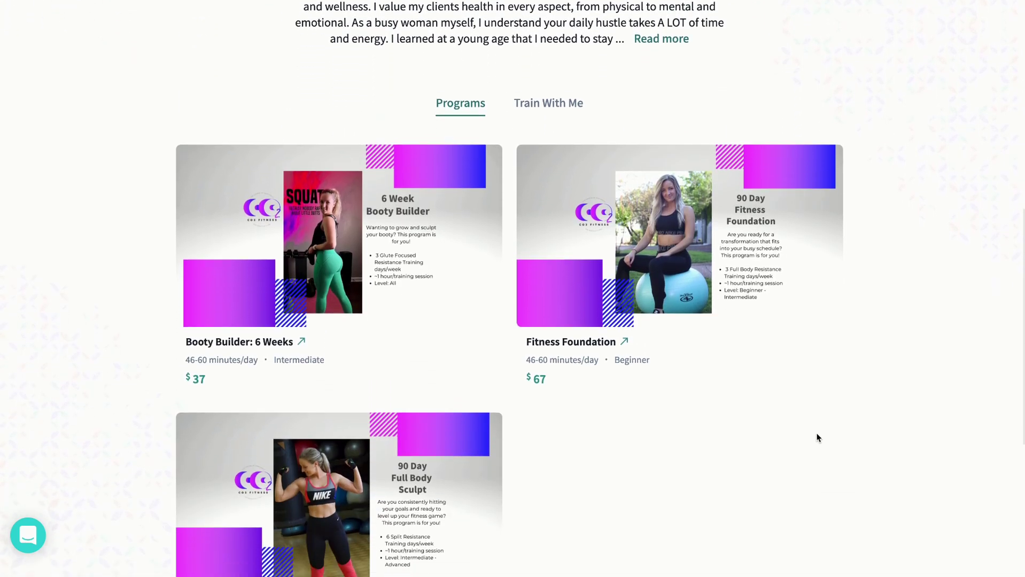
scroll(818, 437, "down", 2)
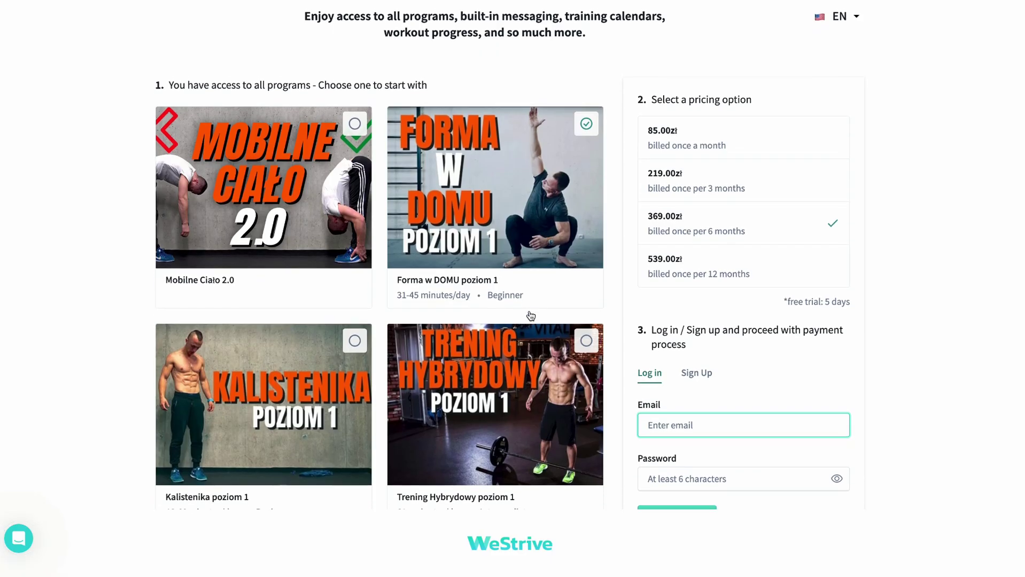
scroll(530, 315, "down", 2)
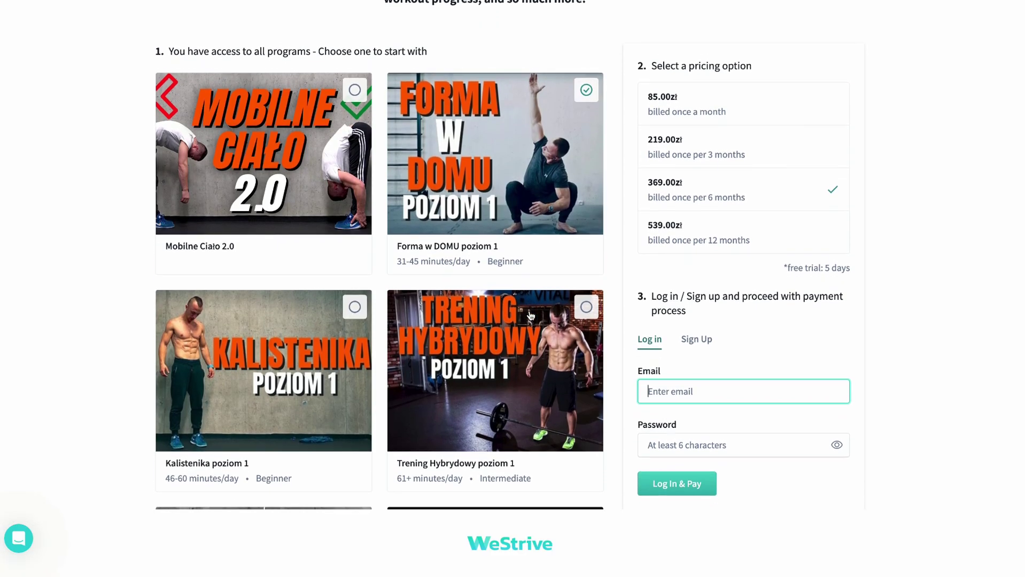
scroll(530, 316, "down", 3)
scroll(530, 316, "down", 3)
scroll(530, 315, "down", 3)
scroll(530, 316, "down", 3)
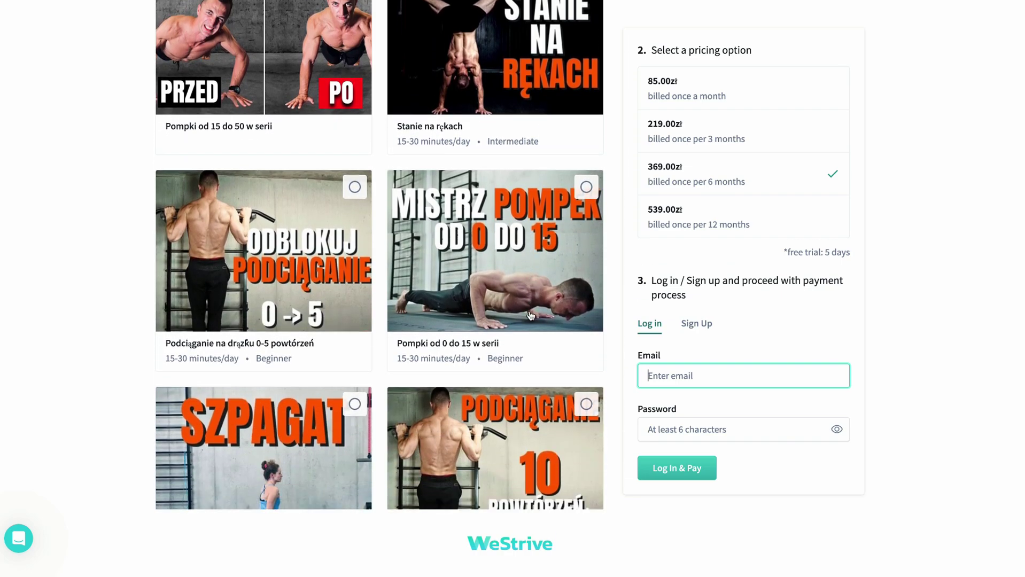
scroll(530, 316, "down", 3)
scroll(530, 316, "down", 3)
scroll(530, 315, "down", 3)
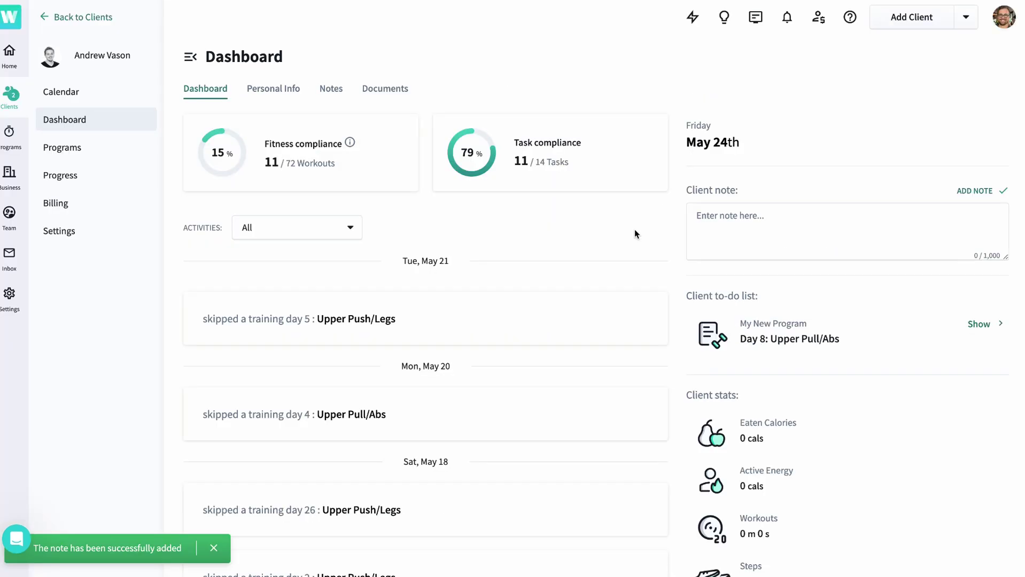
scroll(492, 241, "down", 1)
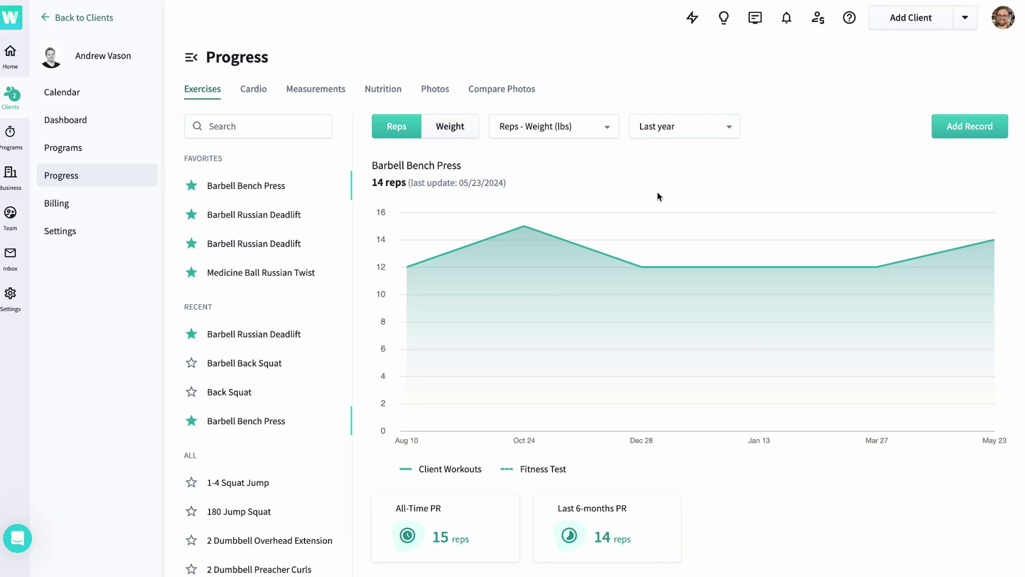
Step: View the Barbell Bench Press chart by weight and reps, then pick a measurement type
left_click(459, 127)
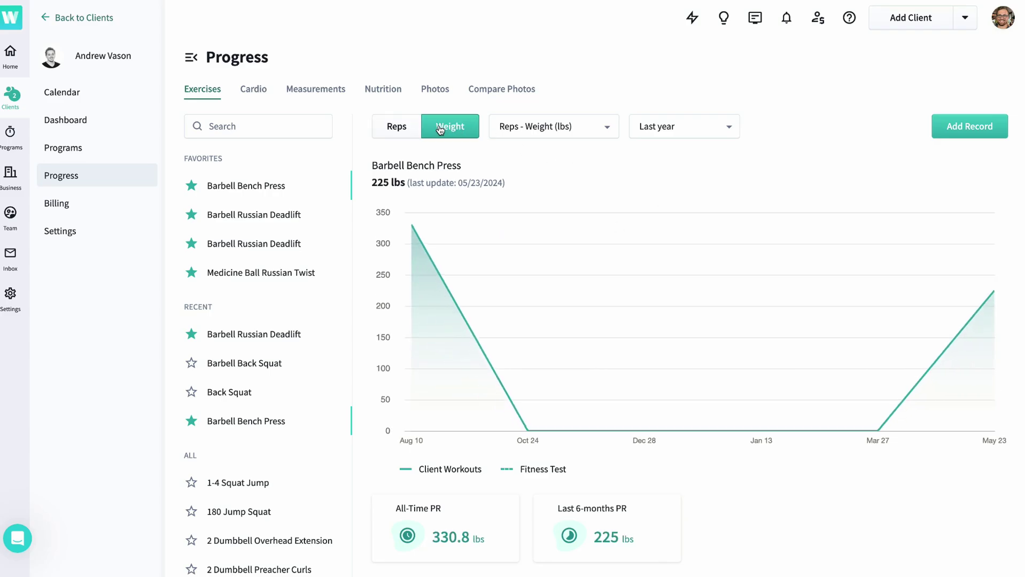
left_click(396, 127)
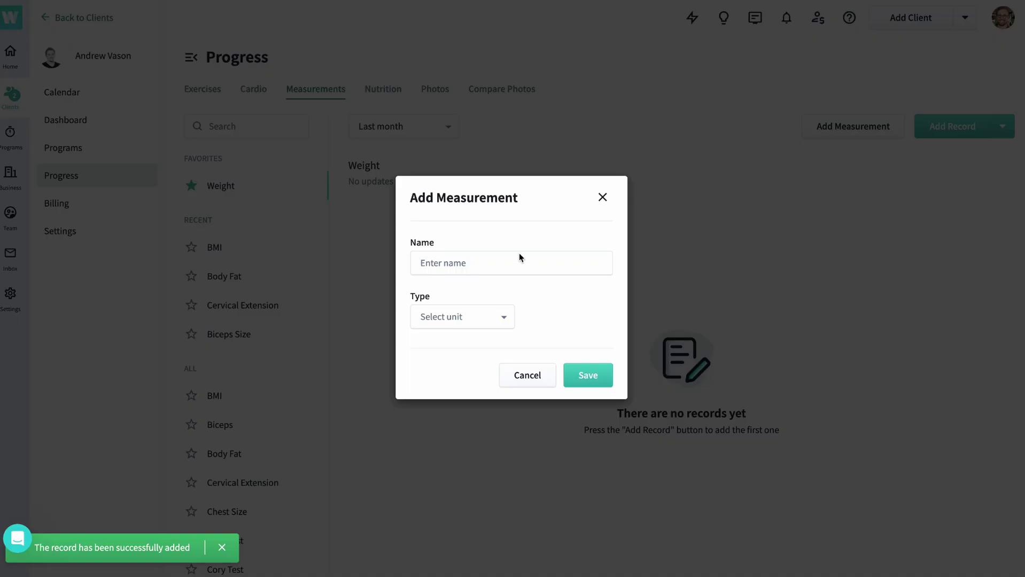
left_click(462, 316)
scroll(455, 401, "down", 2)
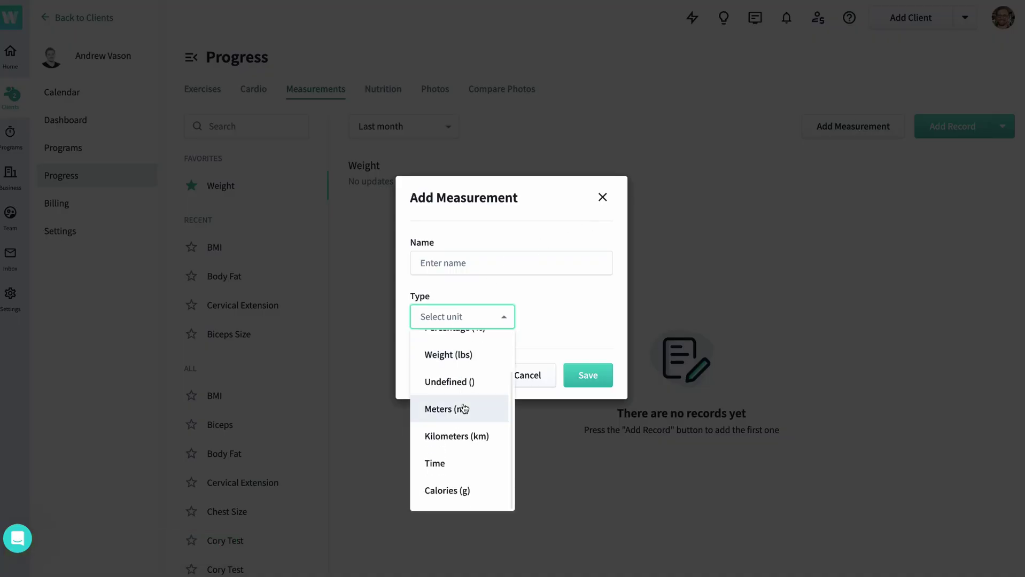
scroll(455, 401, "up", 2)
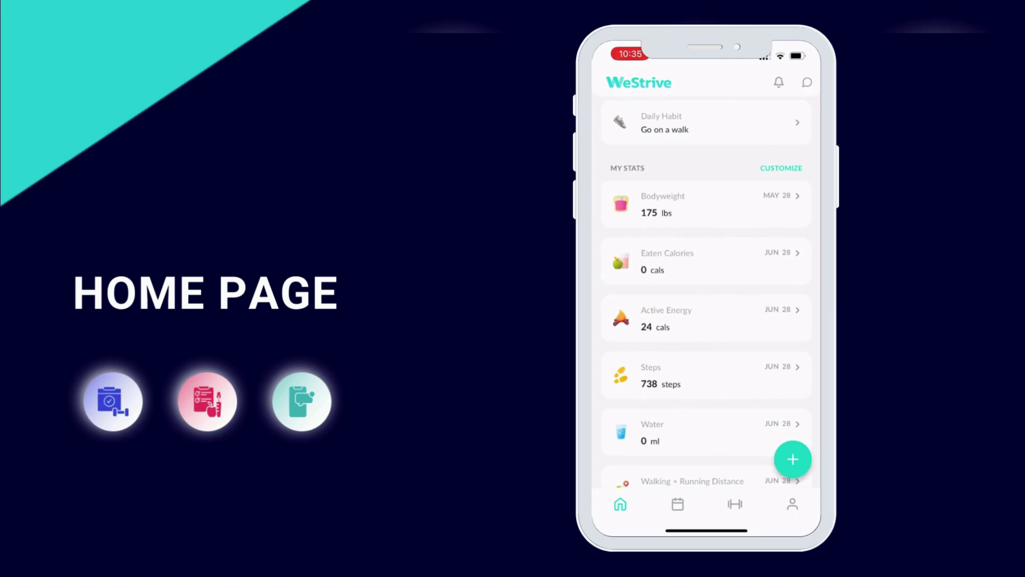